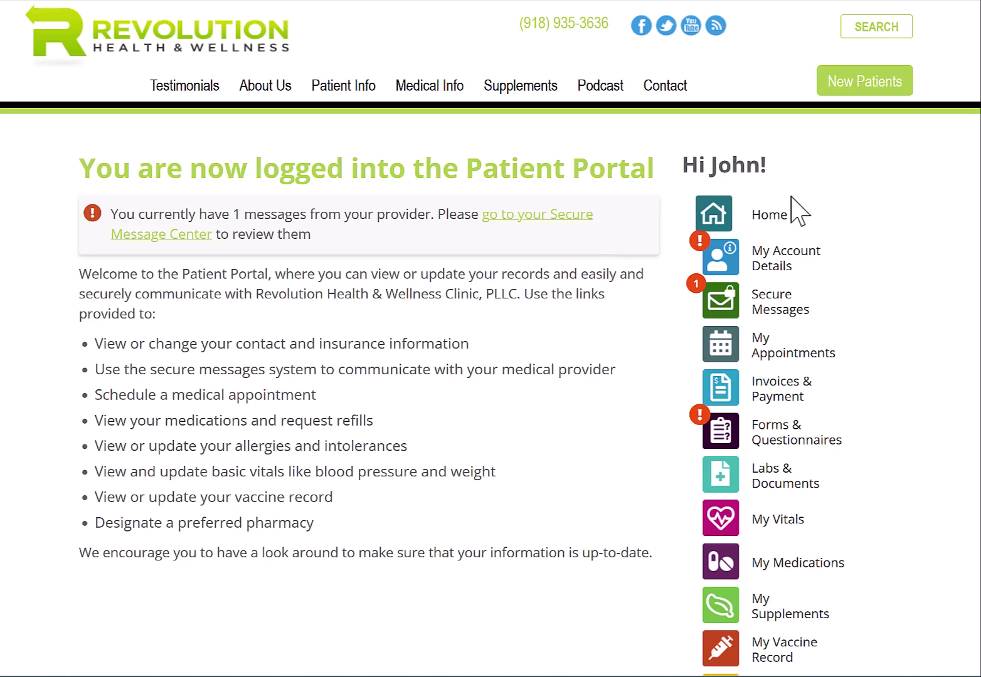
Open the My Pharmacies page and request NextGenRx as the primary pharmacy, confirming the change.
scroll(797, 211, down, 3)
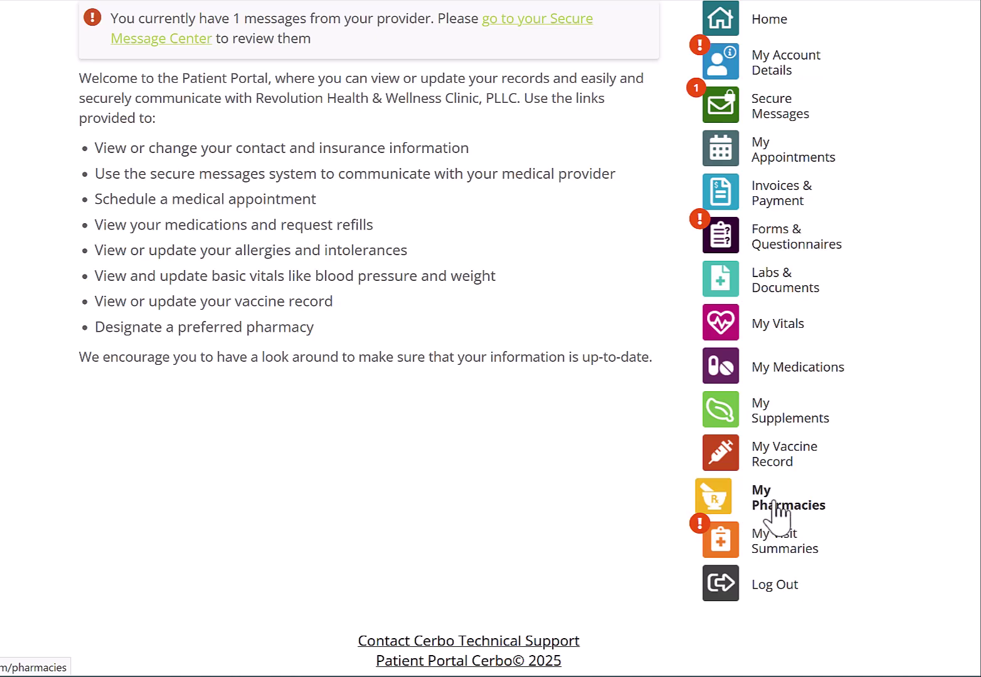
click(761, 501)
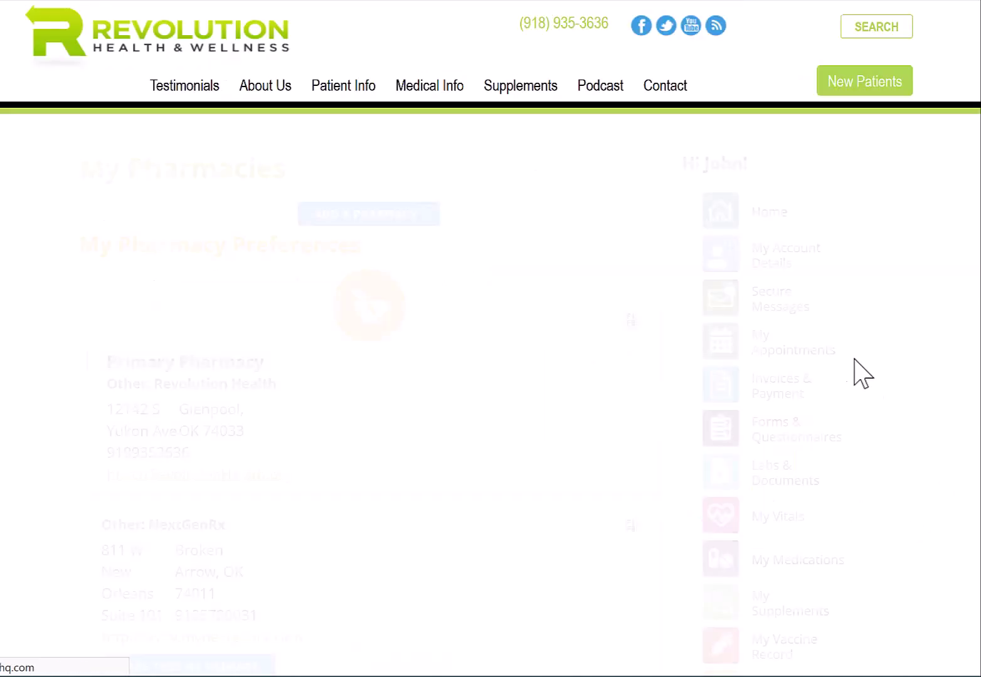
scroll(360, 351, down, 2)
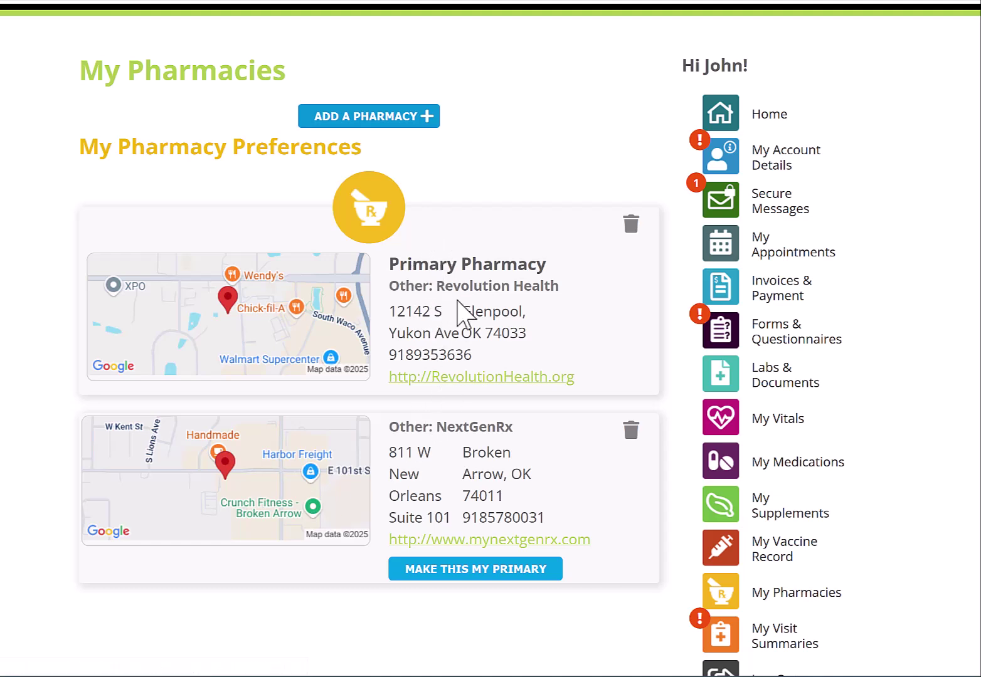
mouse_move(394, 264)
mouse_down()
mouse_move(502, 288)
mouse_move(564, 285)
mouse_up()
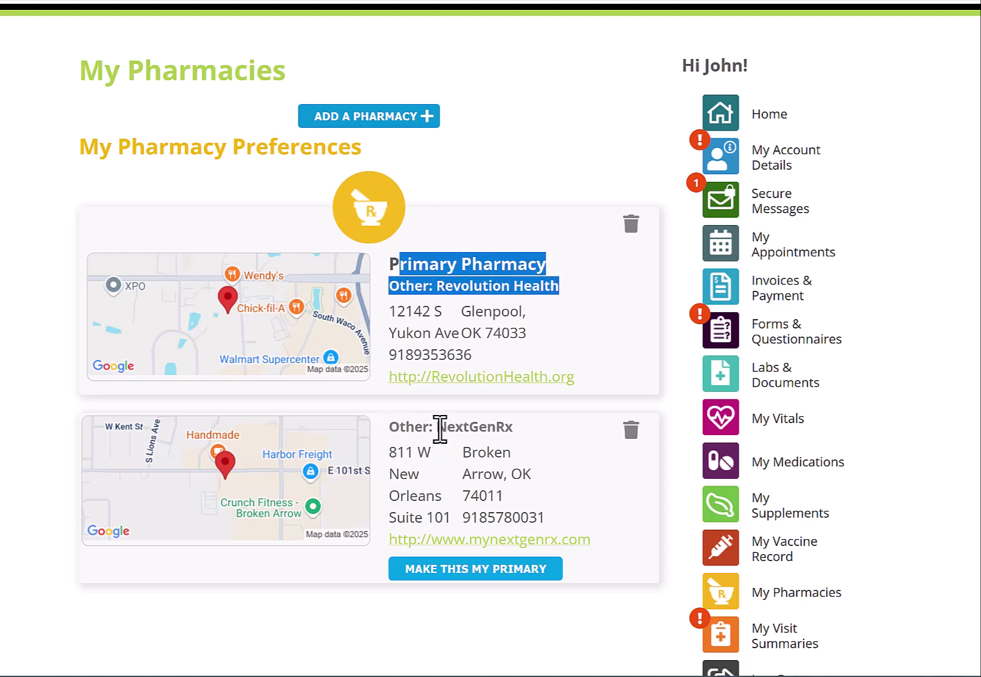
drag(440, 432, 505, 429)
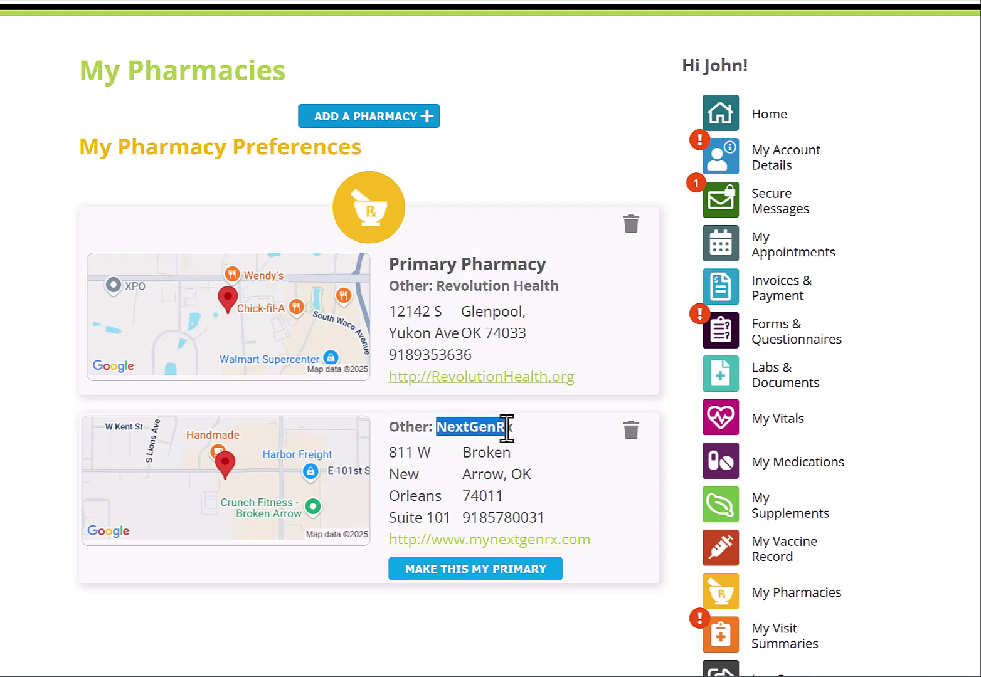
click(454, 572)
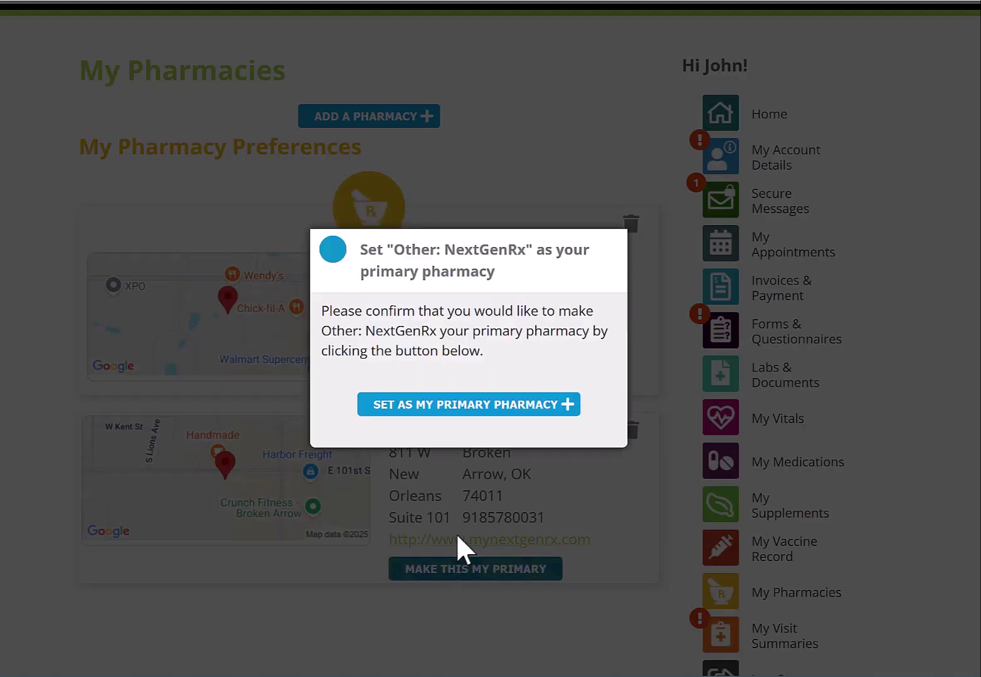
click(467, 418)
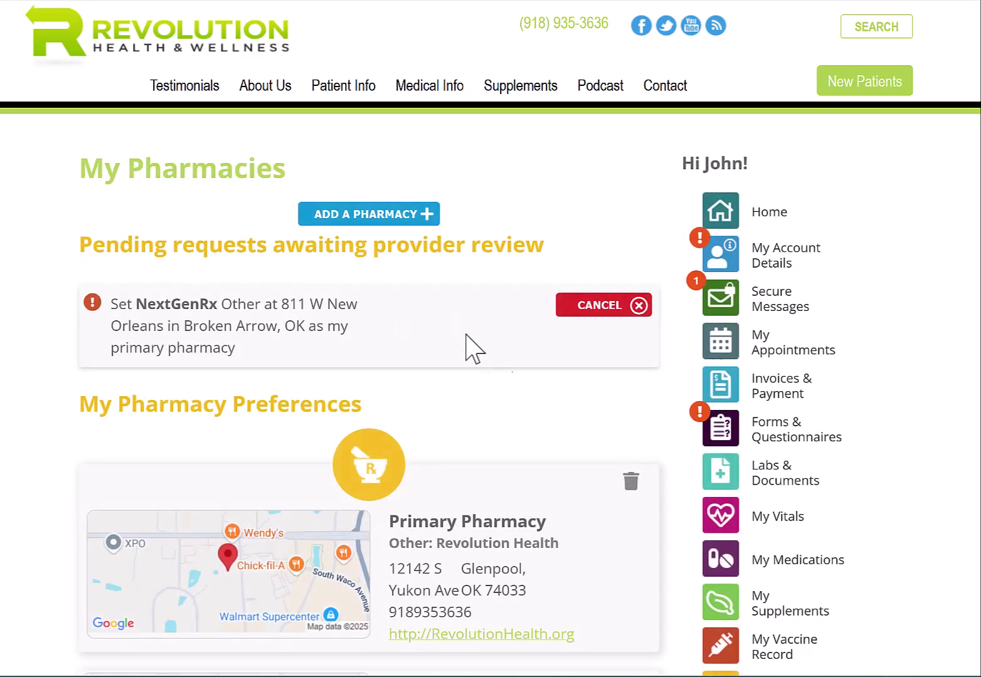
Look up "cvs" as a new preferred pharmacy, choose CVS: Bixby and submit the request to add it.
scroll(504, 333, down, 2)
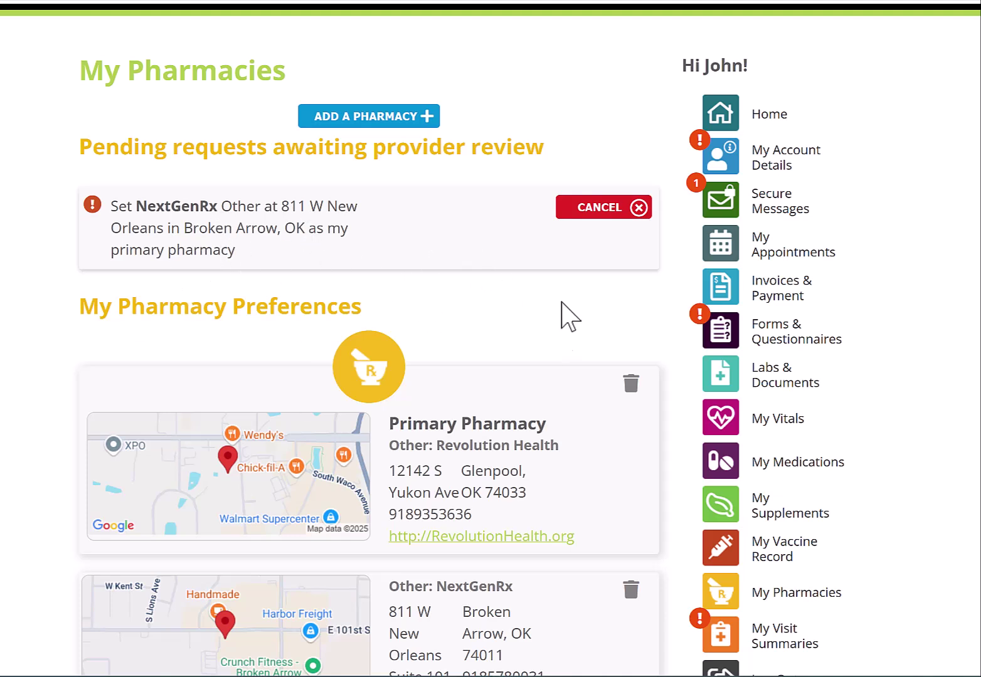
click(377, 117)
click(291, 322)
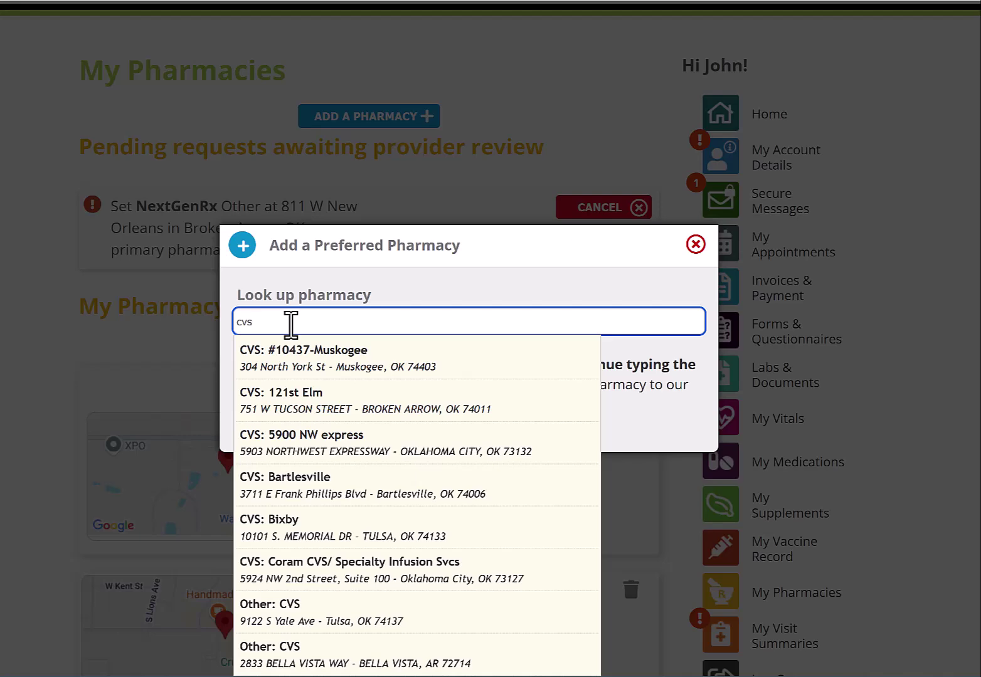
click(290, 539)
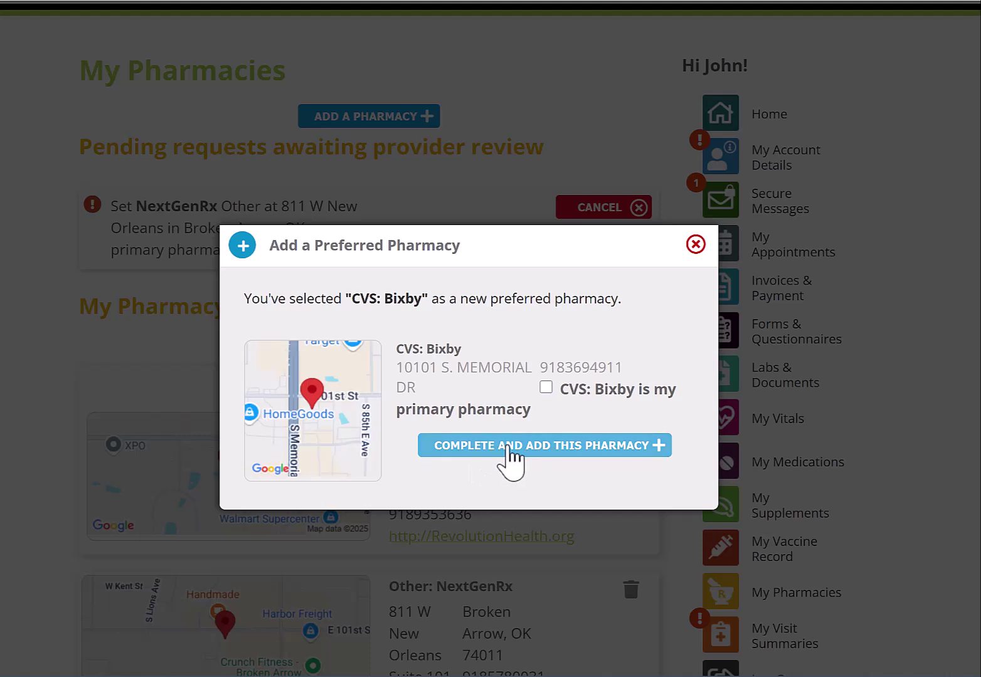
click(547, 390)
click(524, 446)
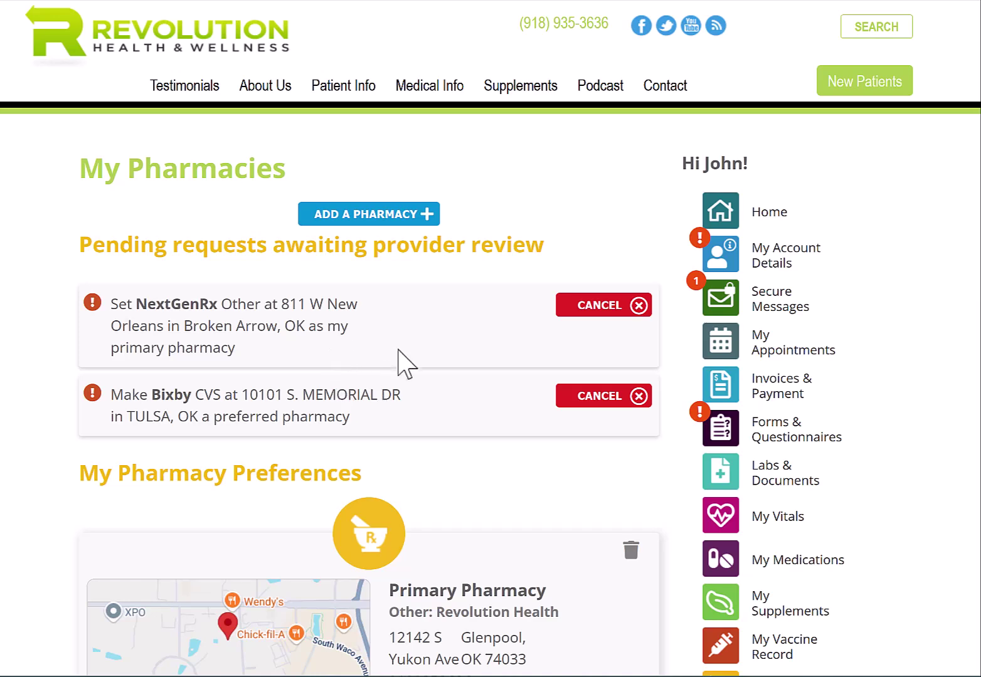
Open the My Medications page and go through the current and discontinued medications.
scroll(408, 317, down, 2)
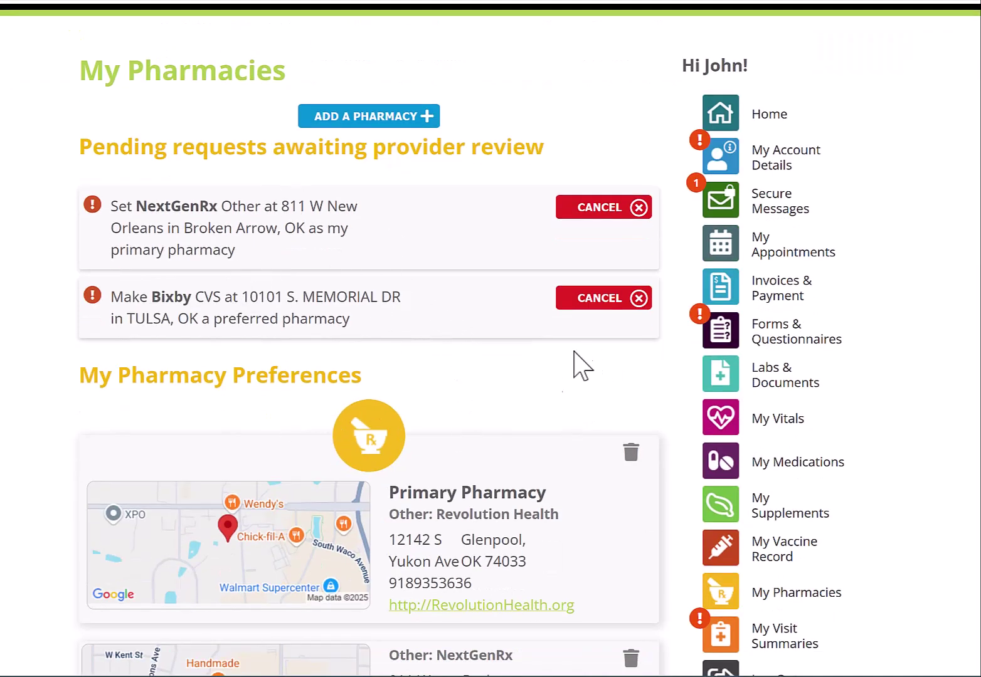
scroll(580, 361, down, 2)
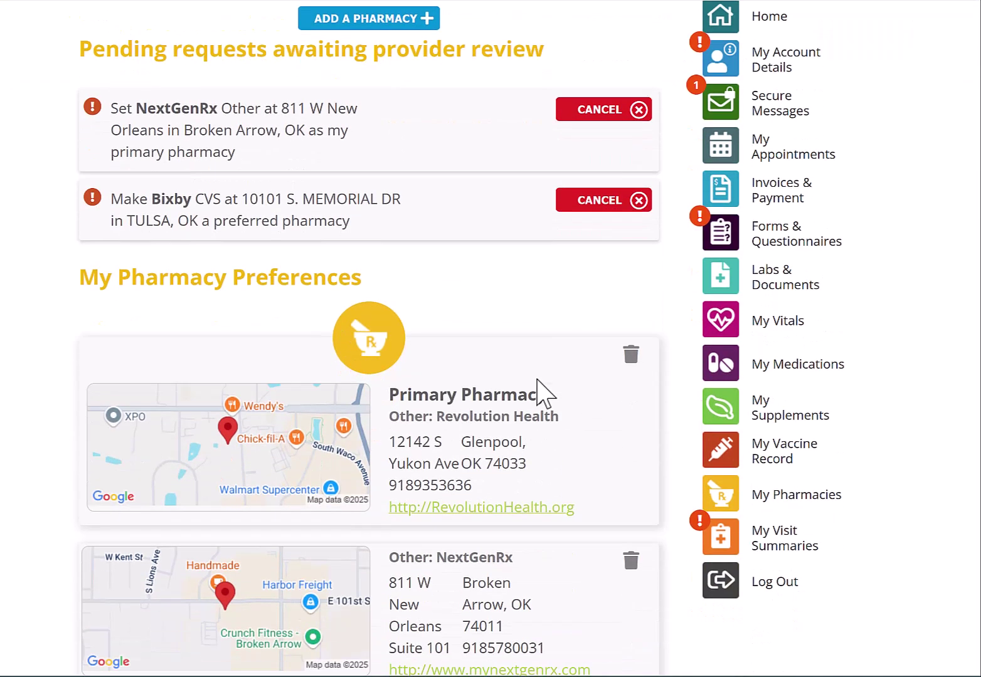
click(758, 373)
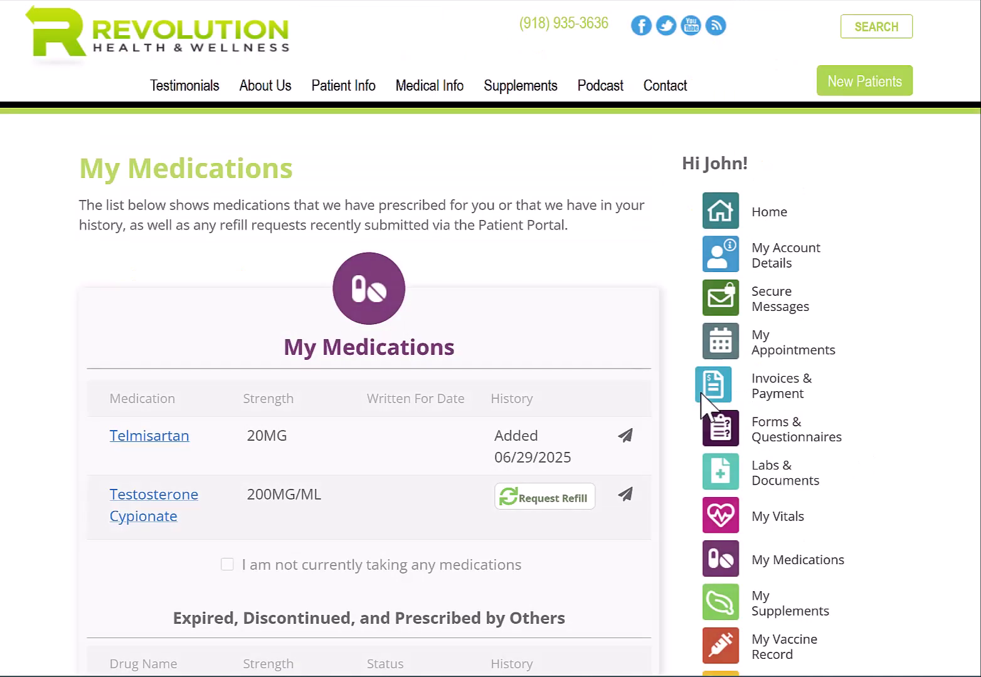
scroll(650, 372, down, 2)
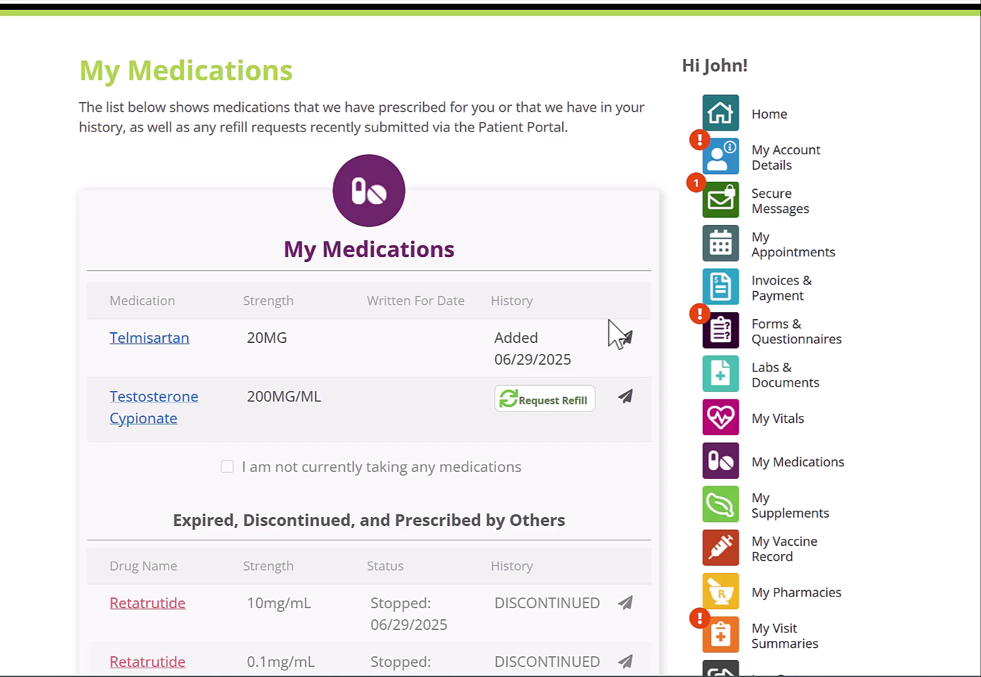
scroll(581, 328, down, 12)
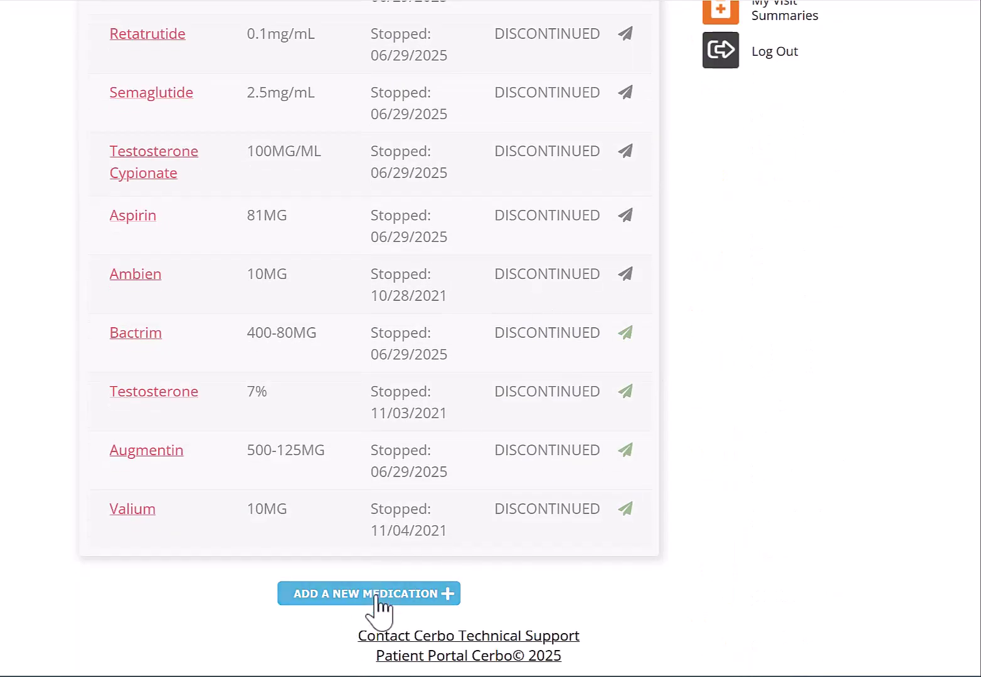
Start a new medication entry, look up "lisinopril" and select Lisinopril 5 MG tablets.
click(373, 596)
click(302, 394)
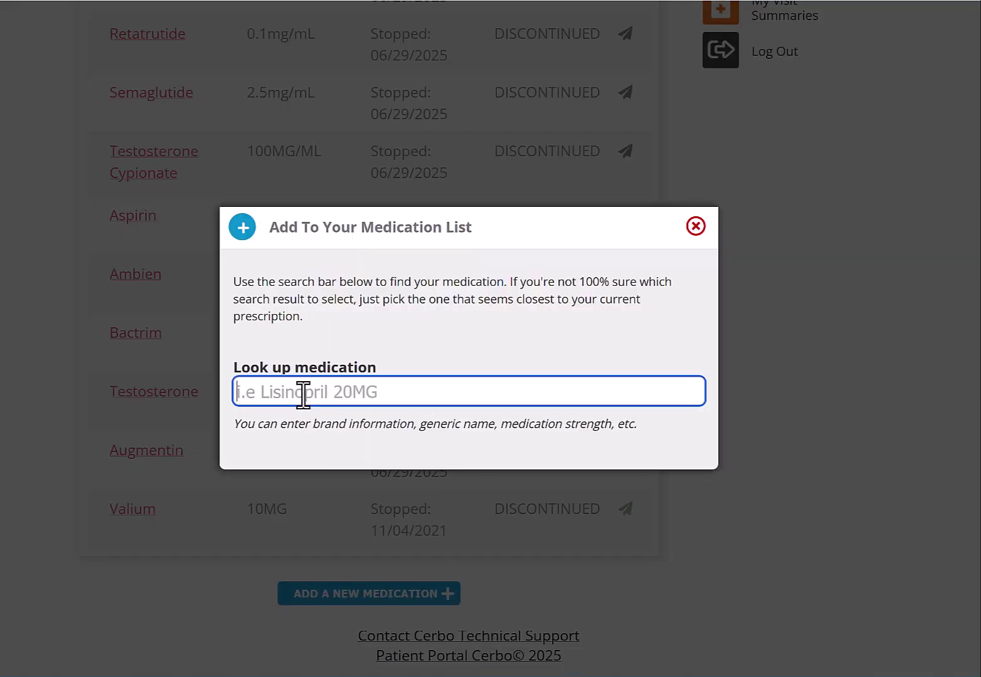
text(lis)
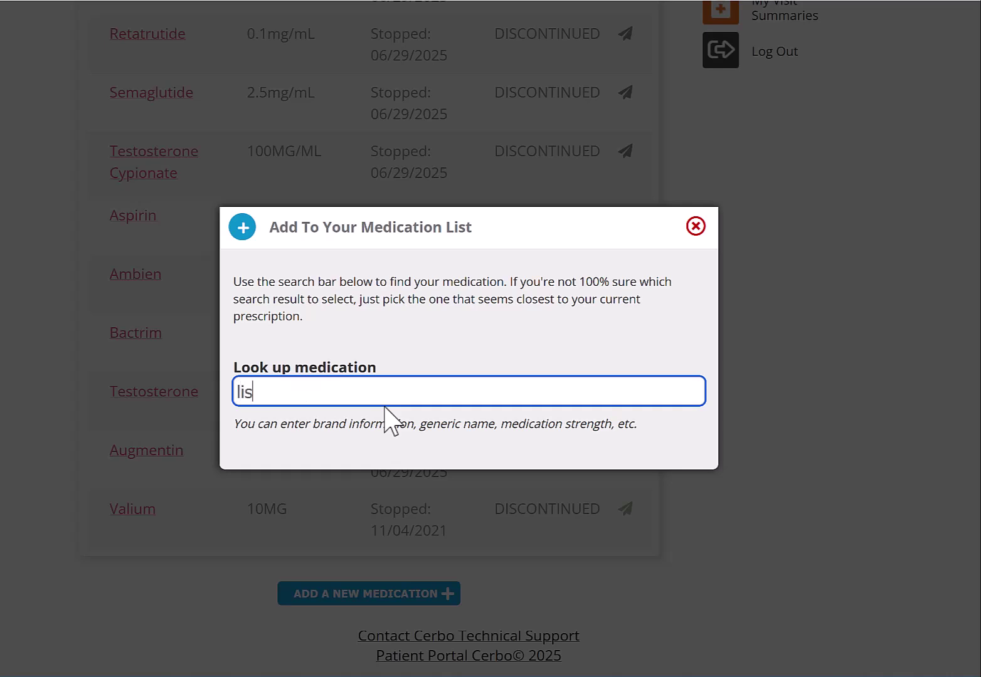
text(ni)
key(BackSpace)
key(BackSpace)
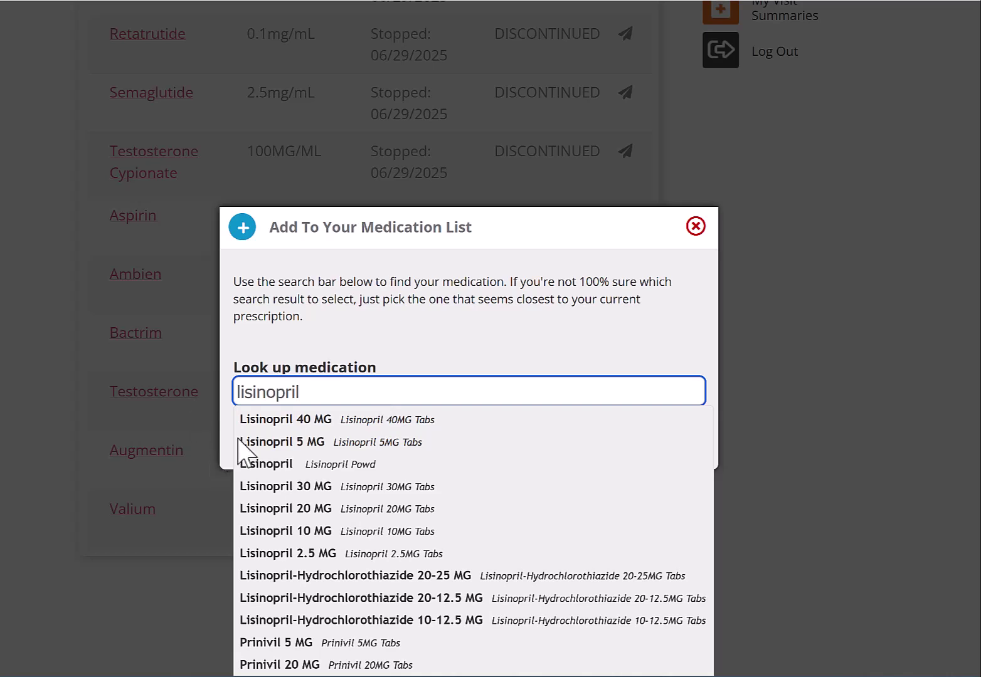
click(322, 439)
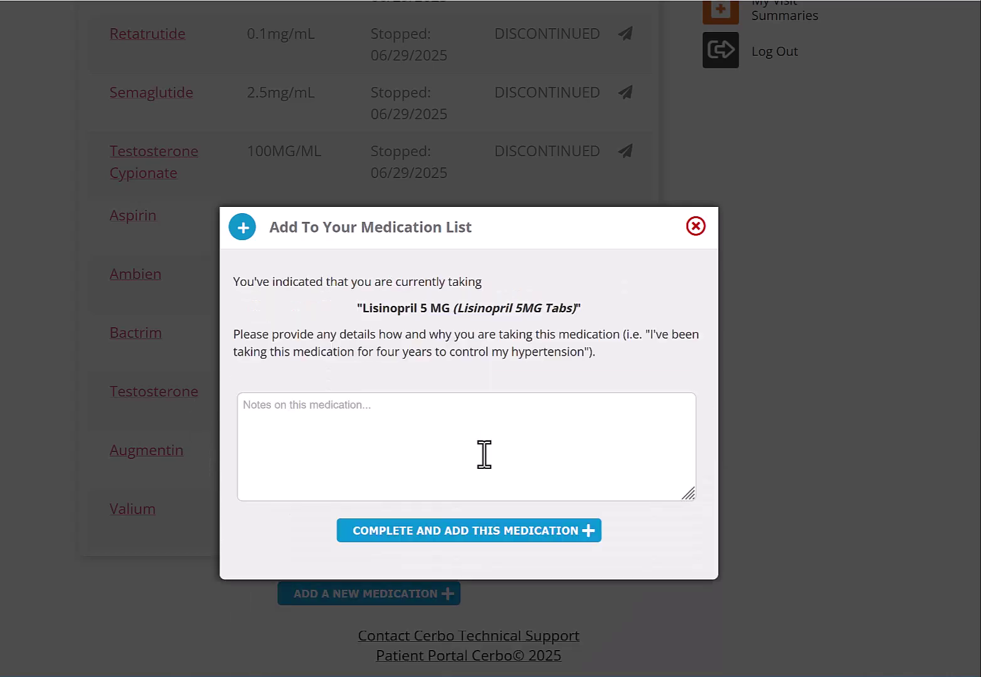
Enter the medication note "daily for hypertension" and submit the request to add Lisinopril 5 MG.
click(330, 413)
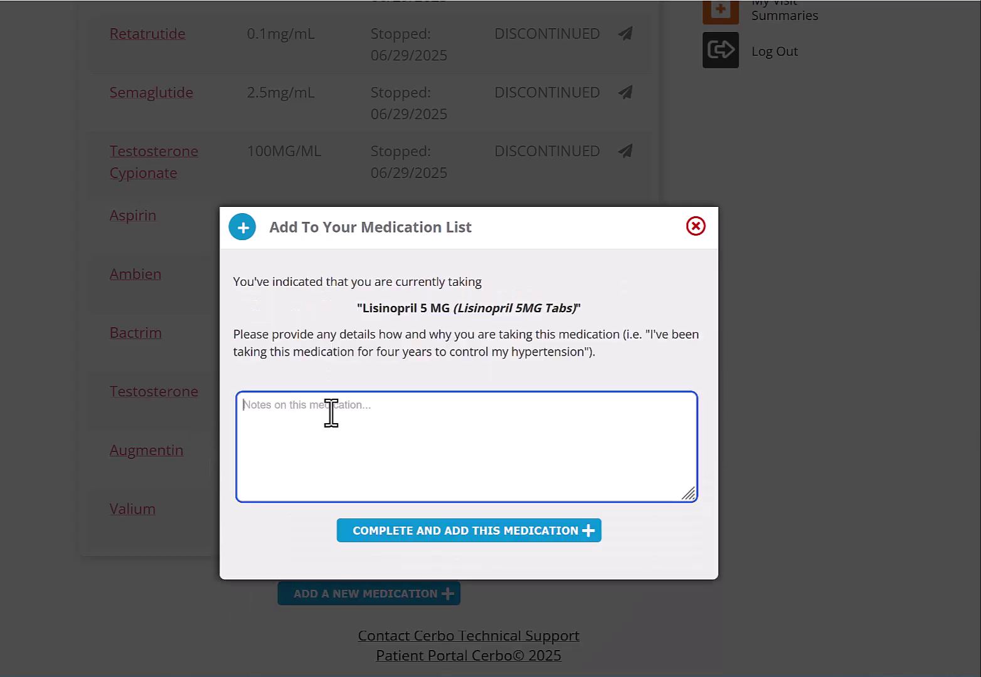
text(daily for hypertension)
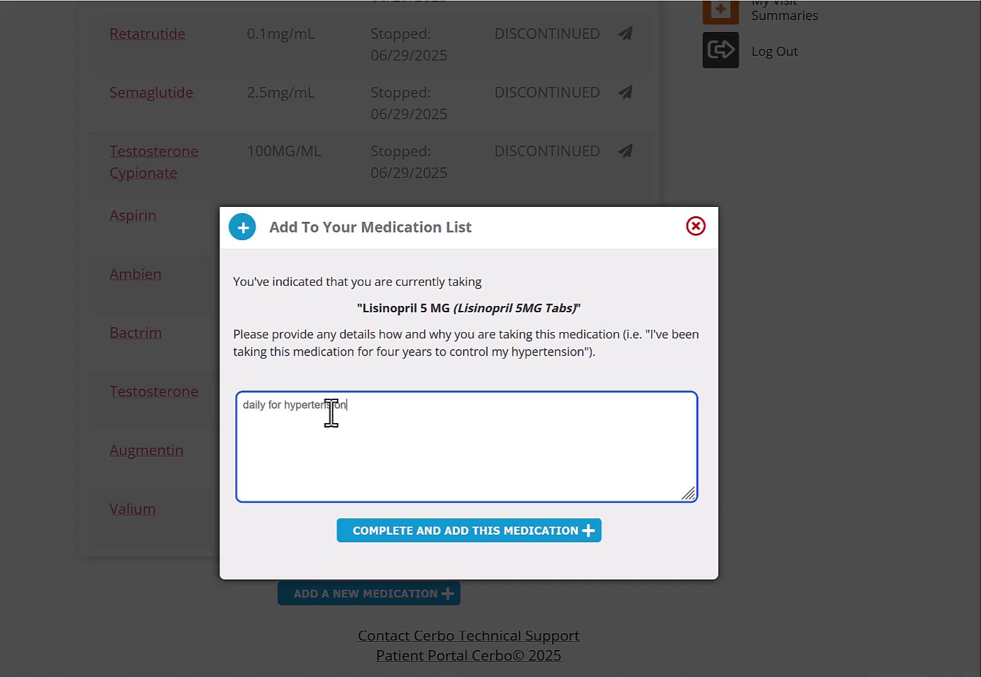
click(441, 530)
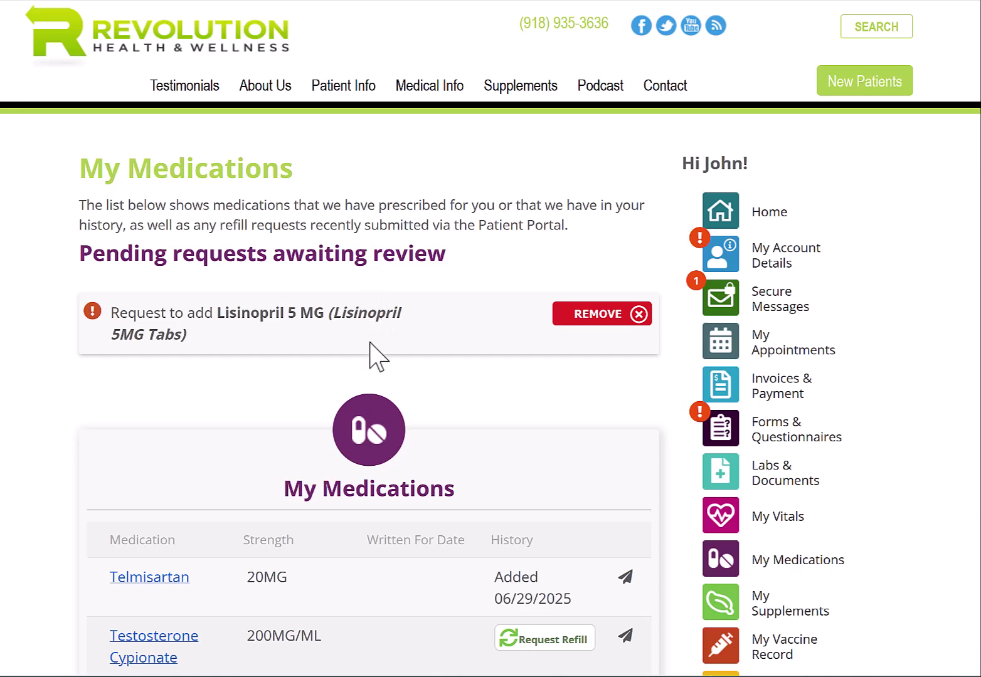
Request a refill of Testosterone Cypionate 200MG/ML, accepting the billing acknowledgement and leaving the special instructions blank.
scroll(538, 368, down, 2)
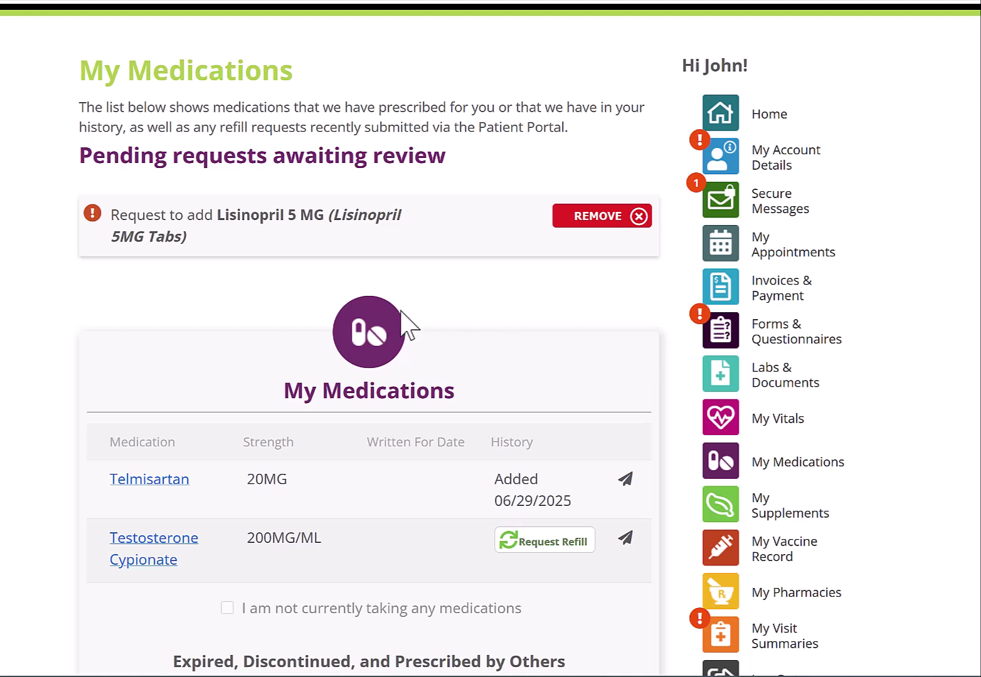
scroll(431, 284, down, 2)
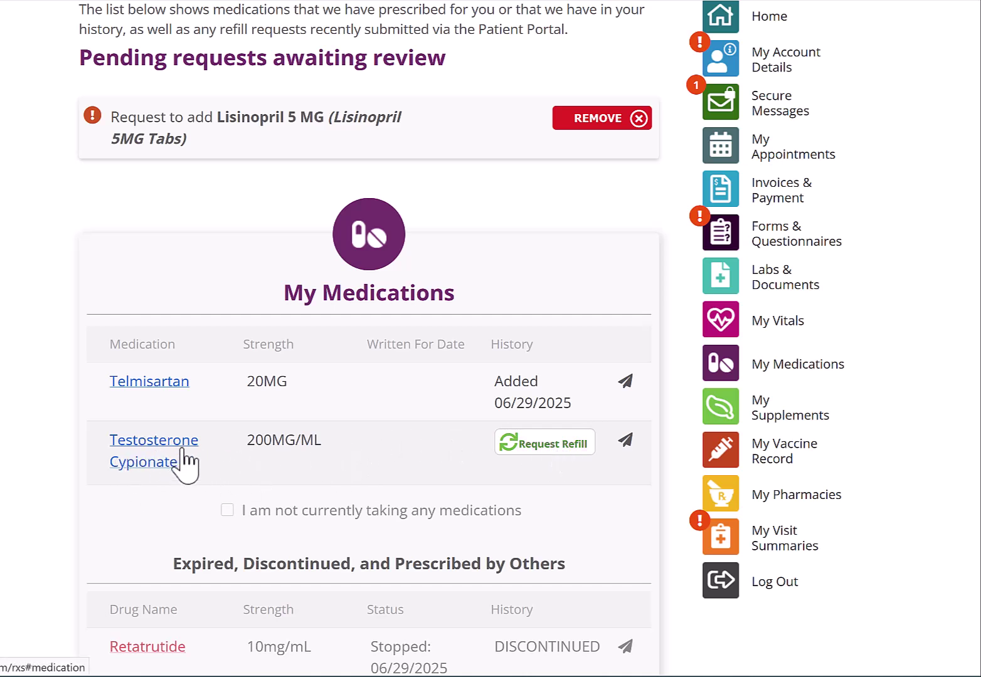
click(544, 447)
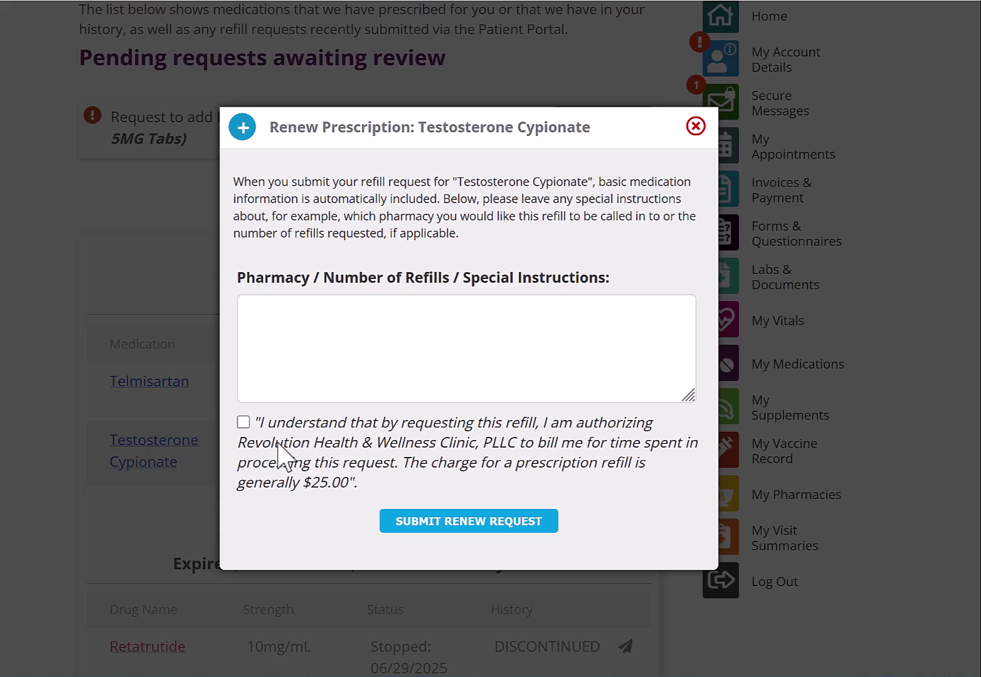
click(243, 423)
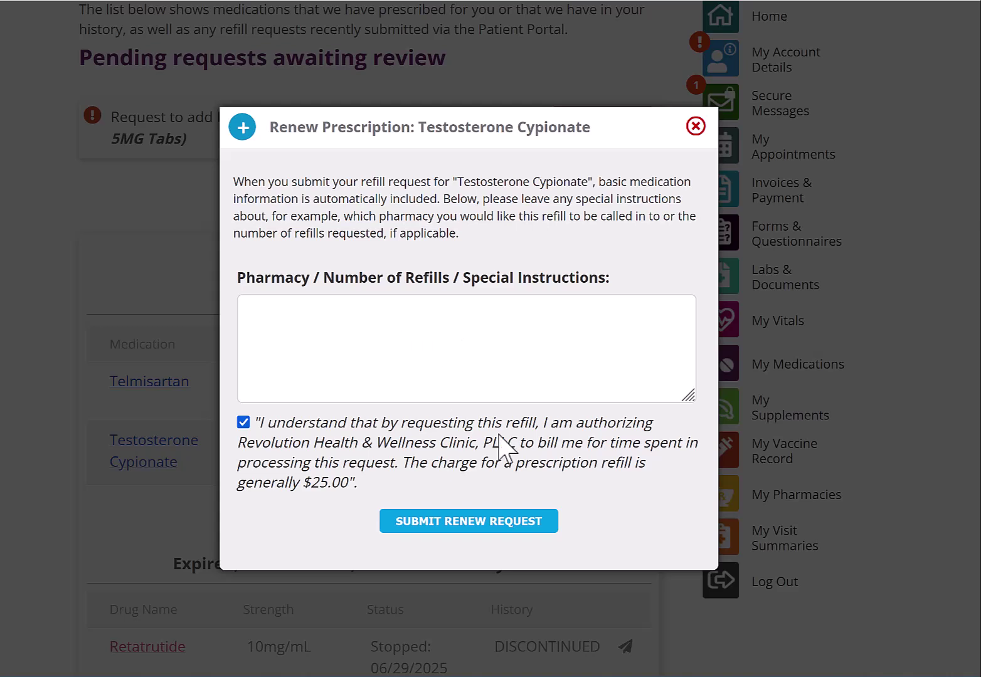
drag(270, 483, 357, 483)
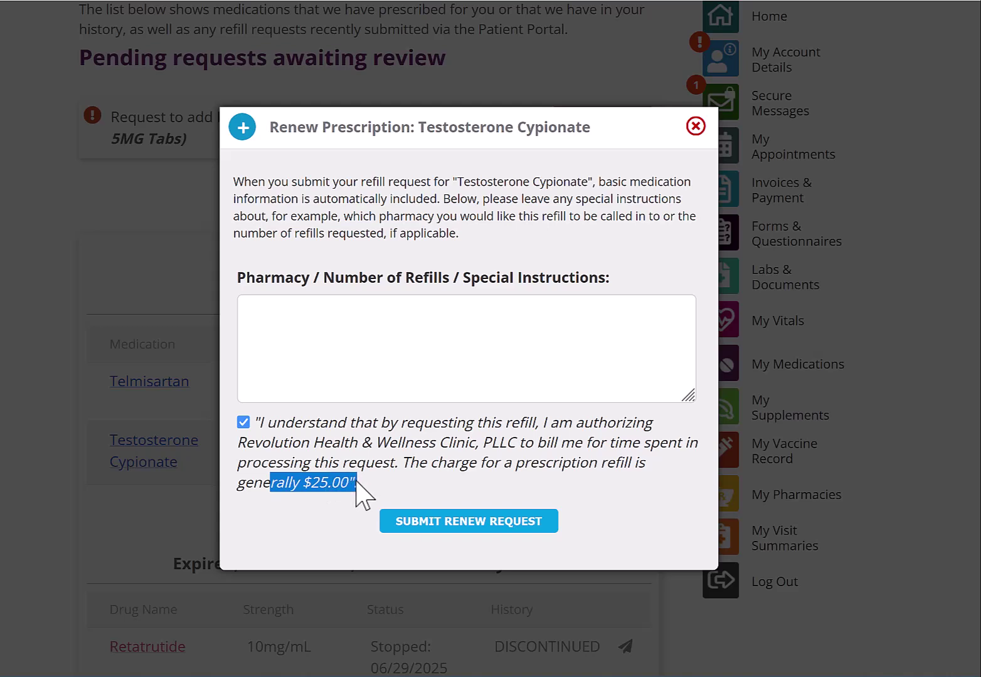
click(342, 344)
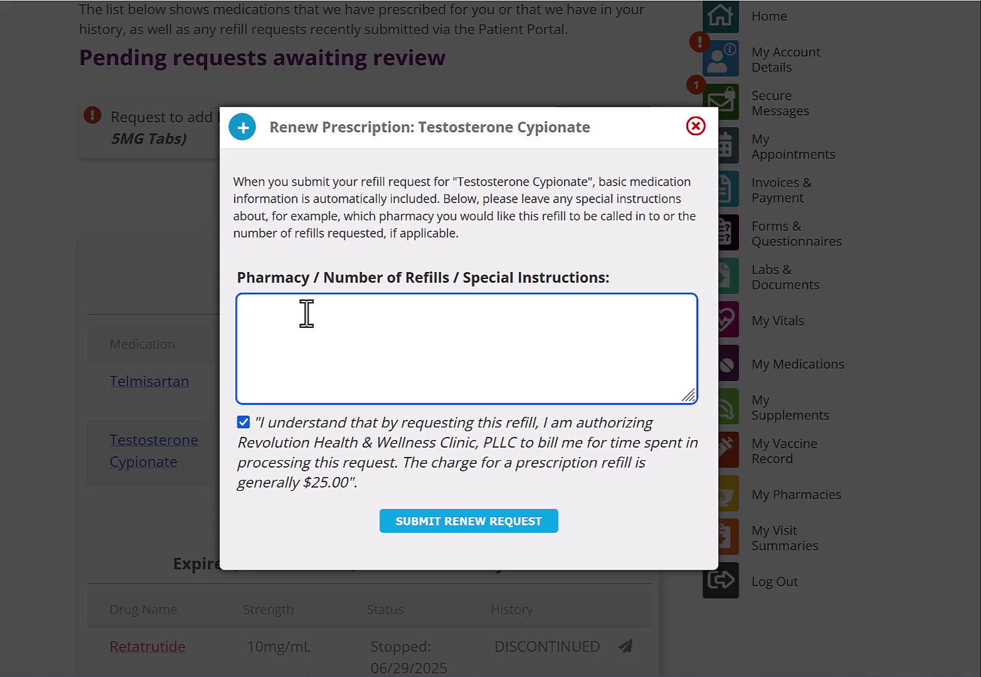
click(437, 527)
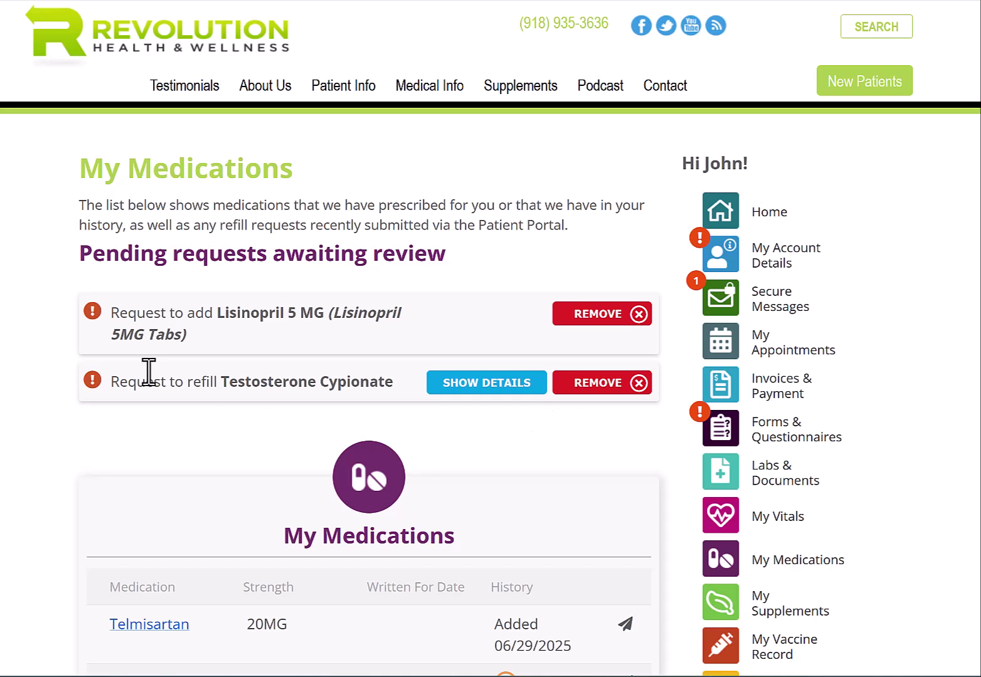
drag(154, 384, 400, 396)
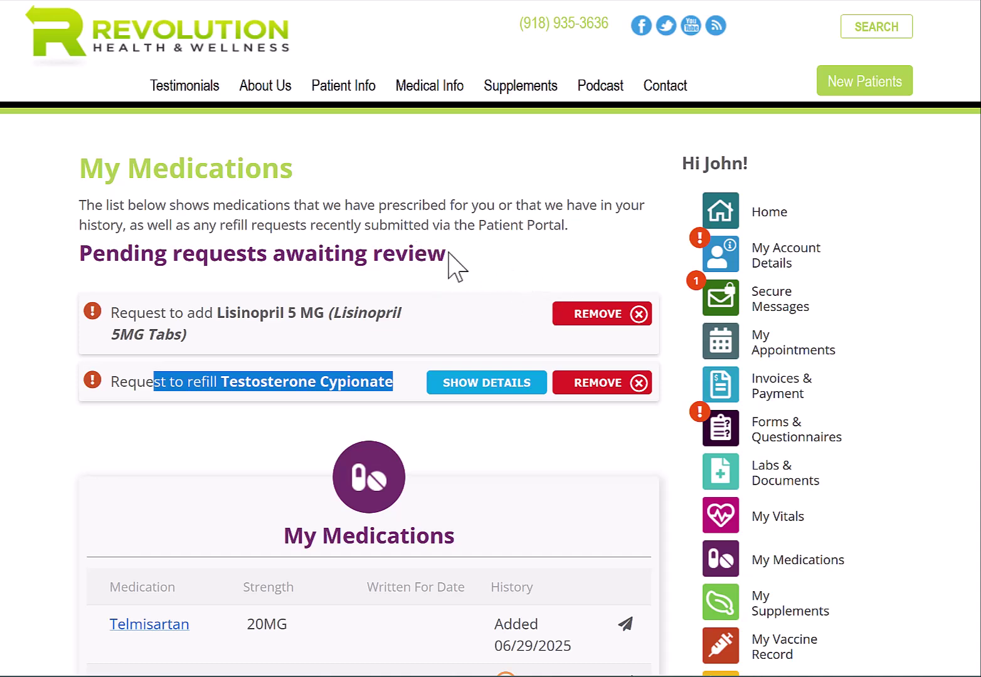
Open the My Supplements page and look over the current and past supplements.
scroll(584, 239, down, 5)
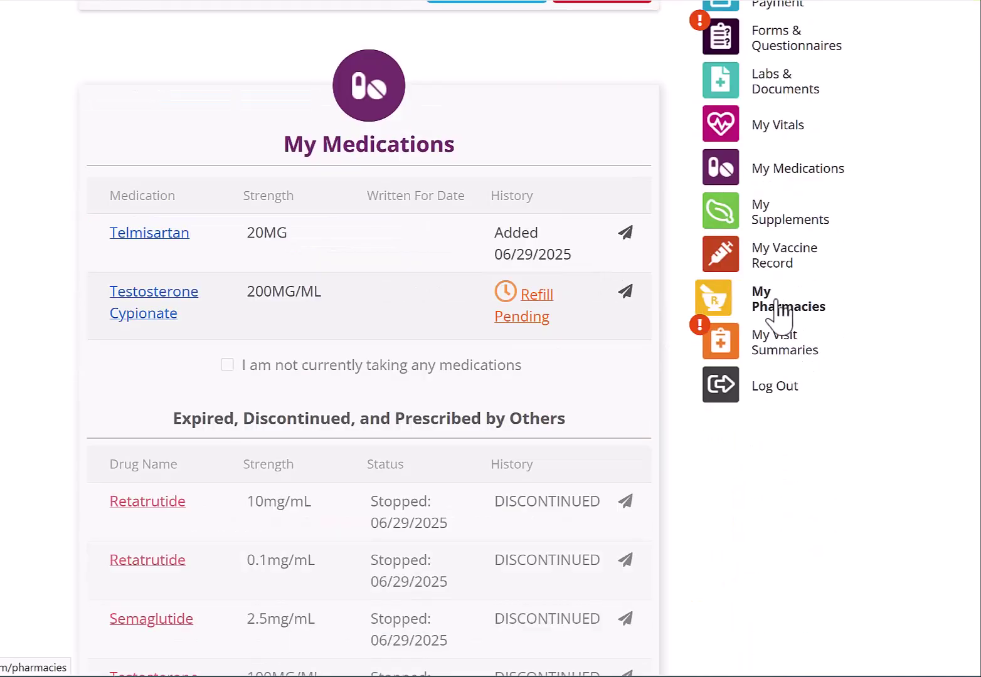
scroll(784, 301, up, 1)
click(771, 323)
scroll(565, 289, down, 3)
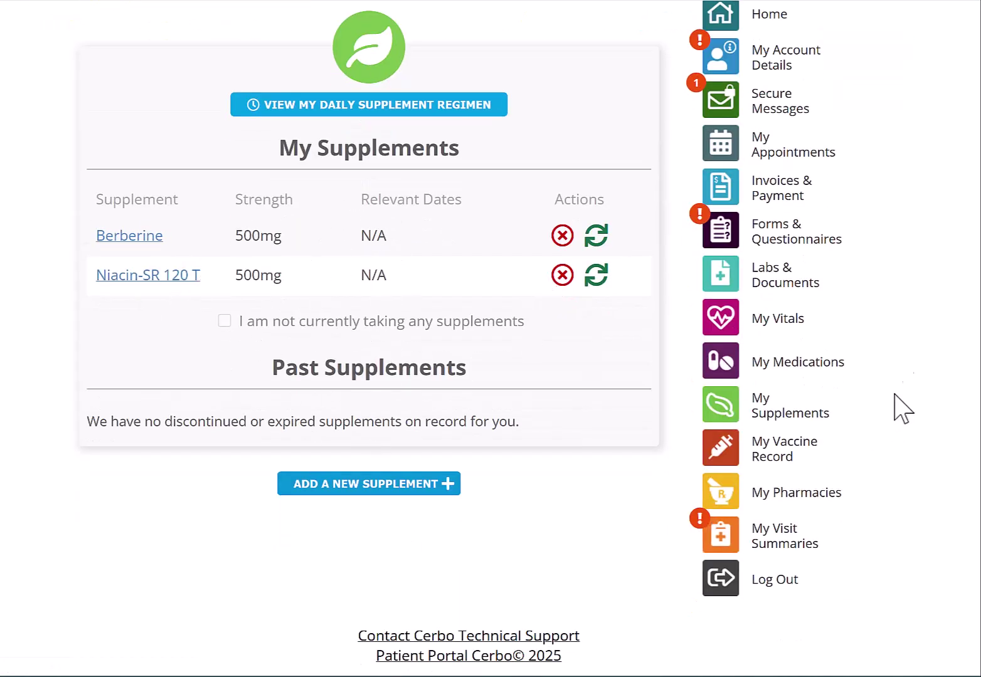
scroll(527, 320, up, 2)
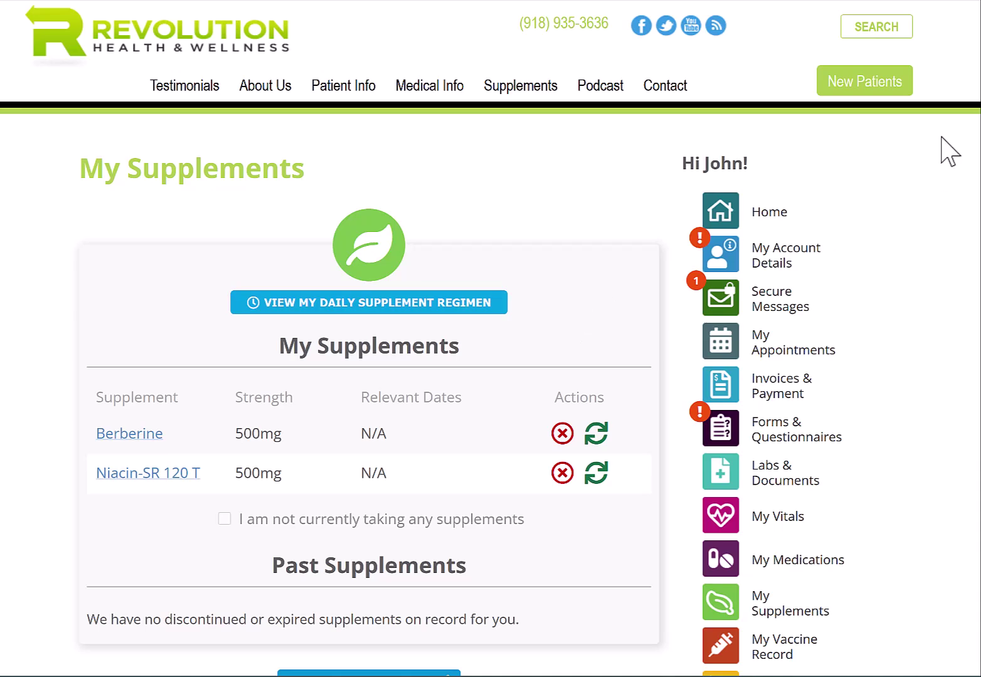